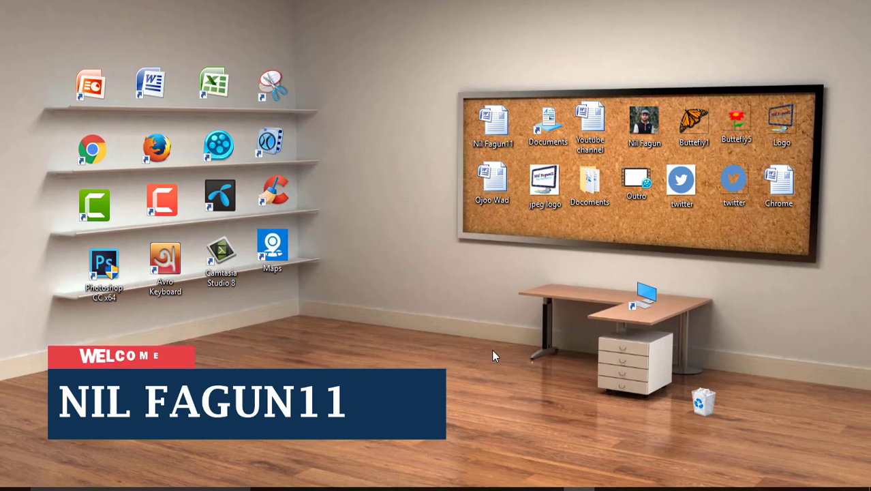
# Step: Refresh the desktop, launch Word with blank Document1, and show the Insert > Shapes gallery
pyautogui.rightClick(381, 230)
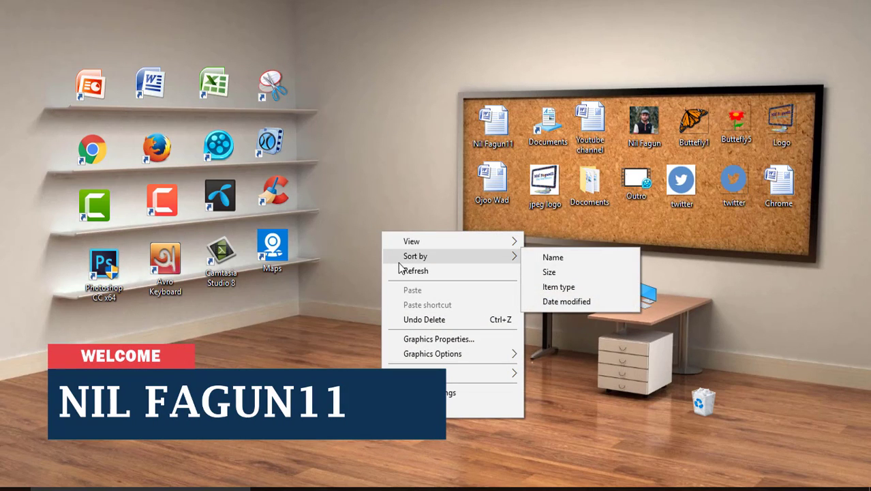
pyautogui.click(403, 269)
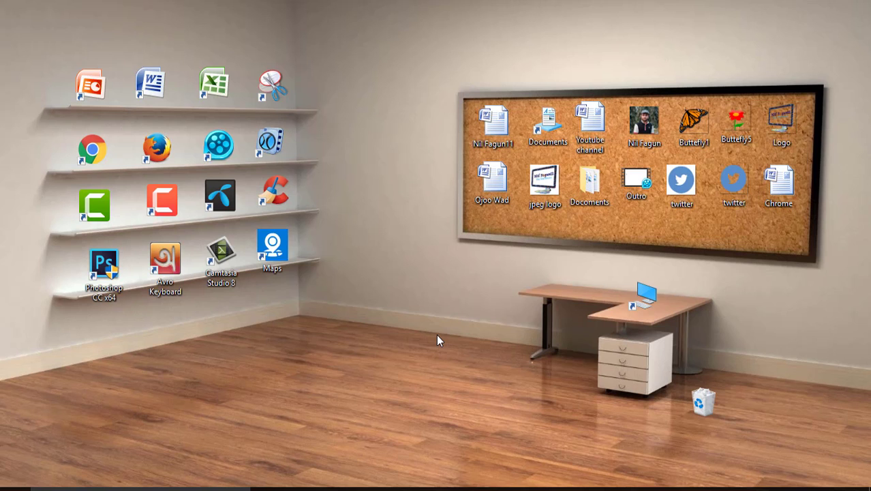
pyautogui.click(483, 489)
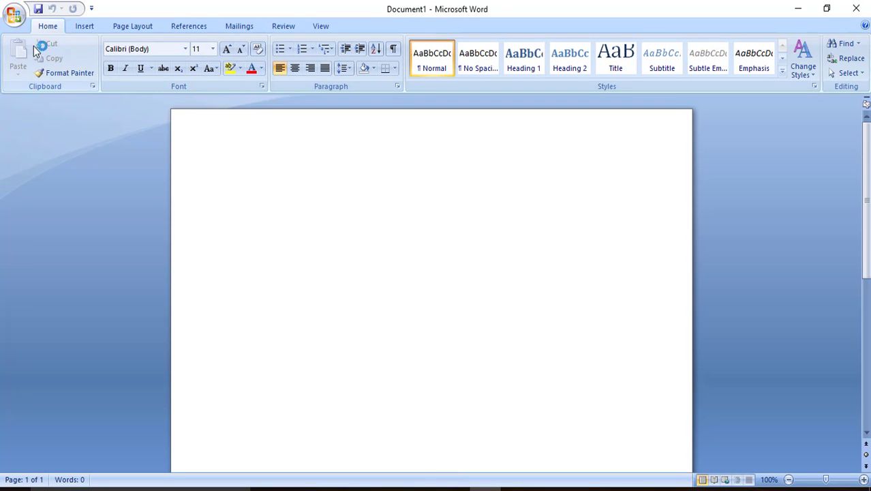
pyautogui.click(83, 26)
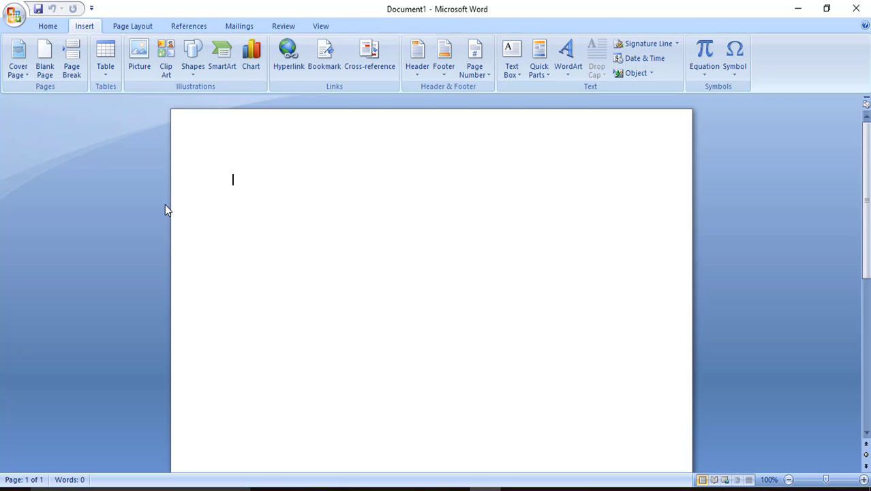
pyautogui.click(205, 60)
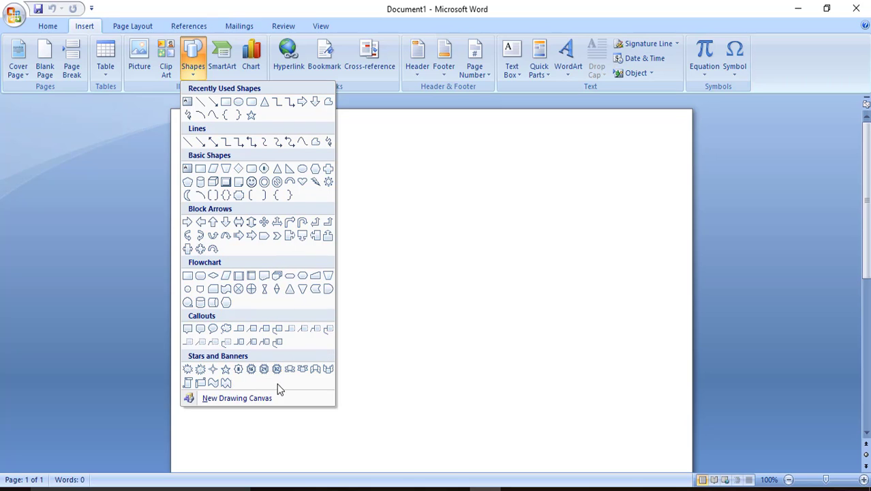
# Step: Draw a 16-point star from Stars and Banners and position it in the upper middle
pyautogui.click(251, 369)
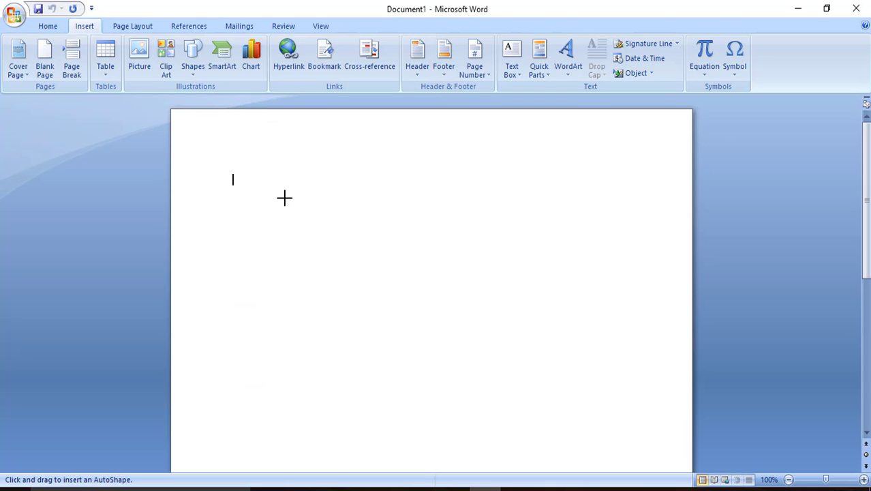
pyautogui.moveTo(283, 216)
pyautogui.mouseDown()
pyautogui.moveTo(404, 330)
pyautogui.moveTo(531, 385)
pyautogui.moveTo(531, 416)
pyautogui.mouseUp()
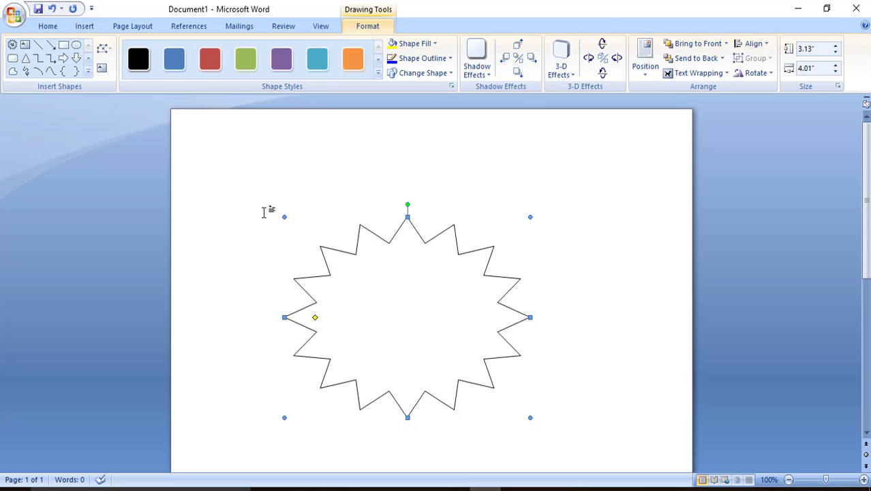
pyautogui.moveTo(399, 290); pyautogui.dragTo(391, 266)
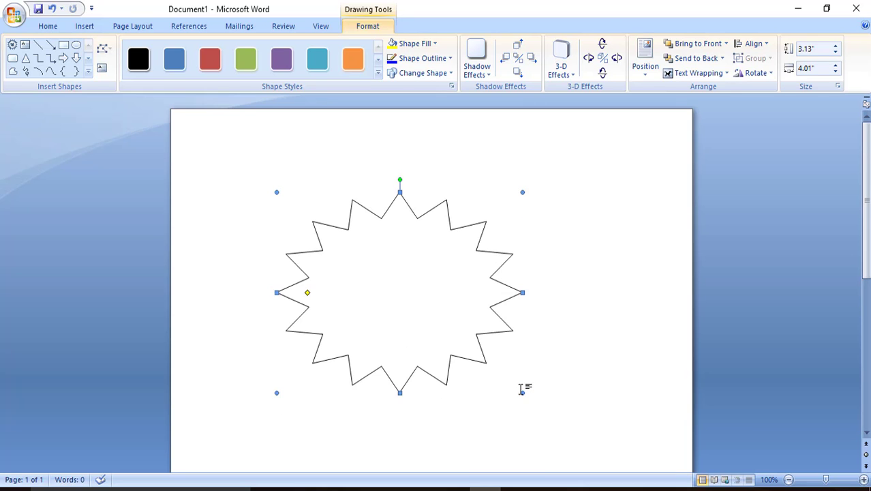
pyautogui.moveTo(523, 392)
pyautogui.mouseDown()
pyautogui.moveTo(533, 395)
pyautogui.moveTo(523, 392)
pyautogui.mouseUp()
pyautogui.moveTo(527, 293); pyautogui.dragTo(522, 292)
# Step: Deepen the star's points with its yellow diamond and rotate it slightly
pyautogui.moveTo(308, 294); pyautogui.dragTo(401, 293)
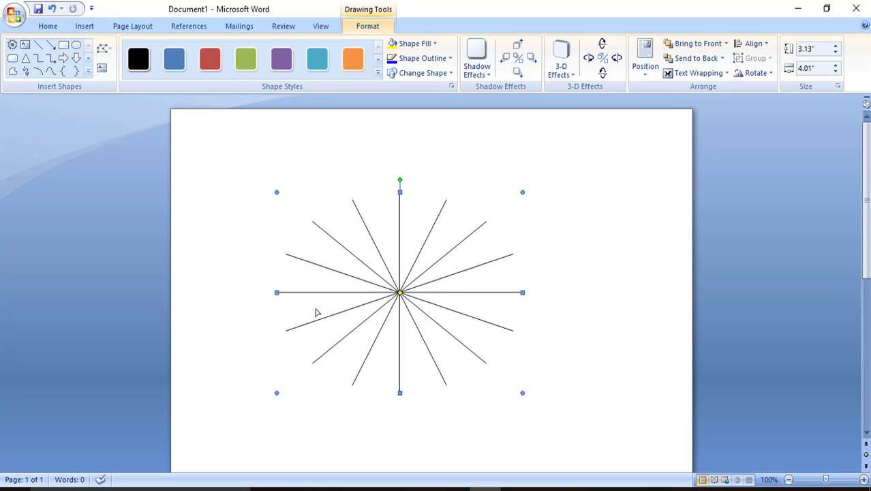
pyautogui.moveTo(268, 323); pyautogui.dragTo(267, 324)
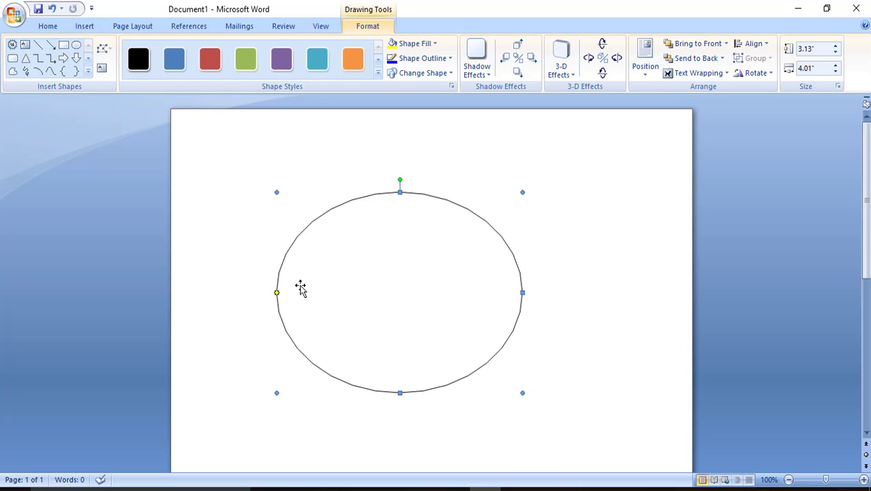
pyautogui.moveTo(278, 293); pyautogui.dragTo(304, 292)
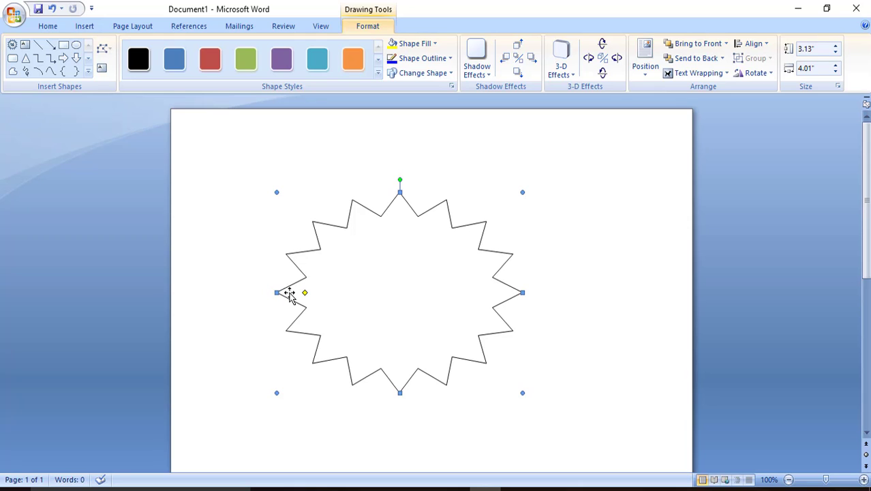
pyautogui.moveTo(310, 294); pyautogui.dragTo(313, 293)
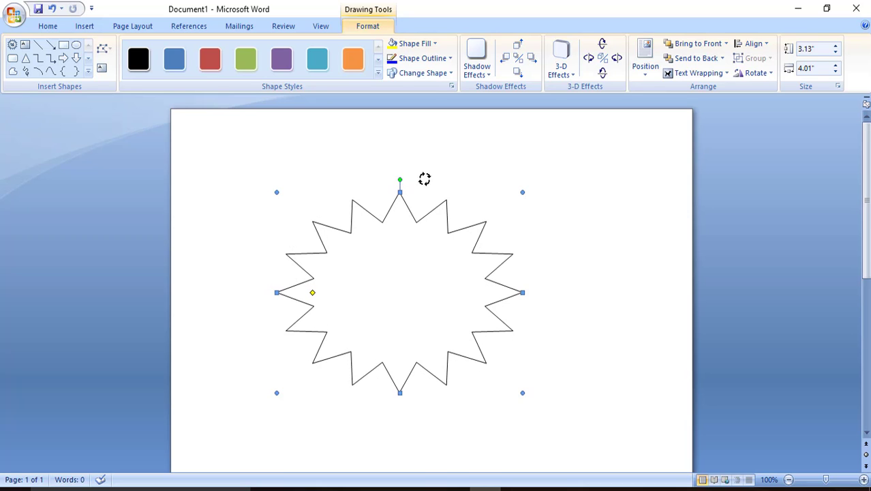
pyautogui.moveTo(421, 181); pyautogui.dragTo(401, 179)
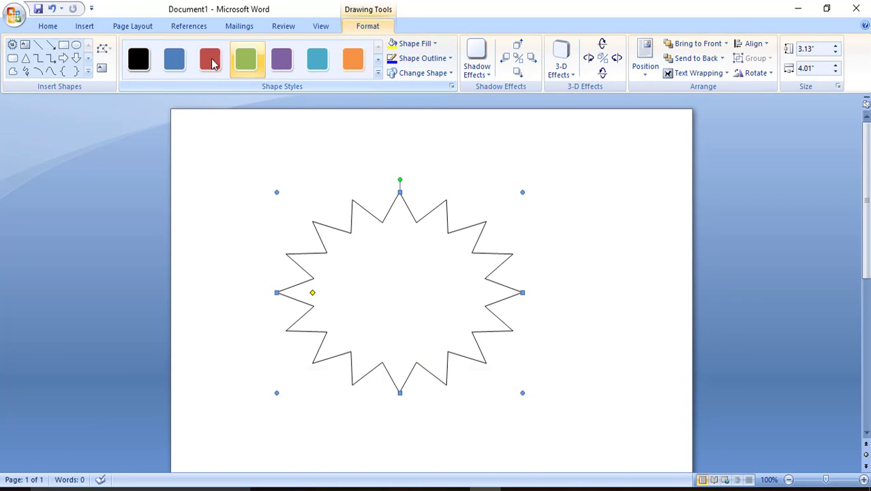
# Step: Apply the blue horizontal gradient shape style to the star and show the Shape Fill choices
pyautogui.click(379, 74)
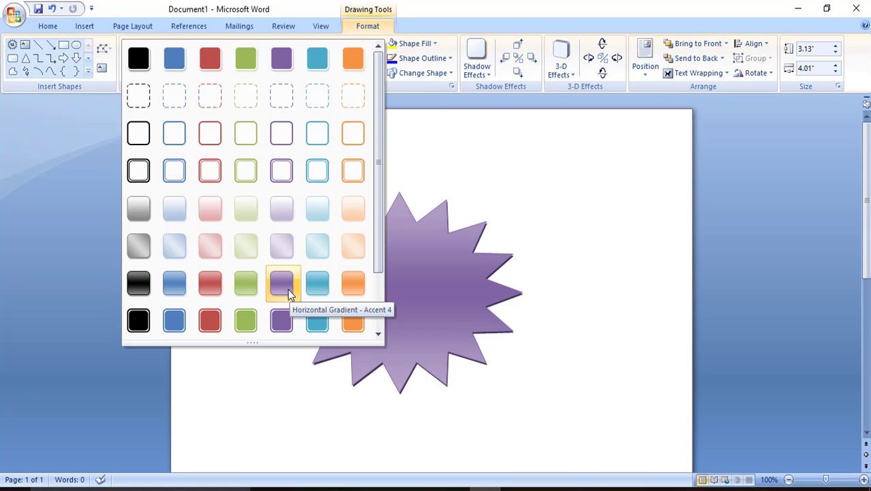
pyautogui.click(172, 289)
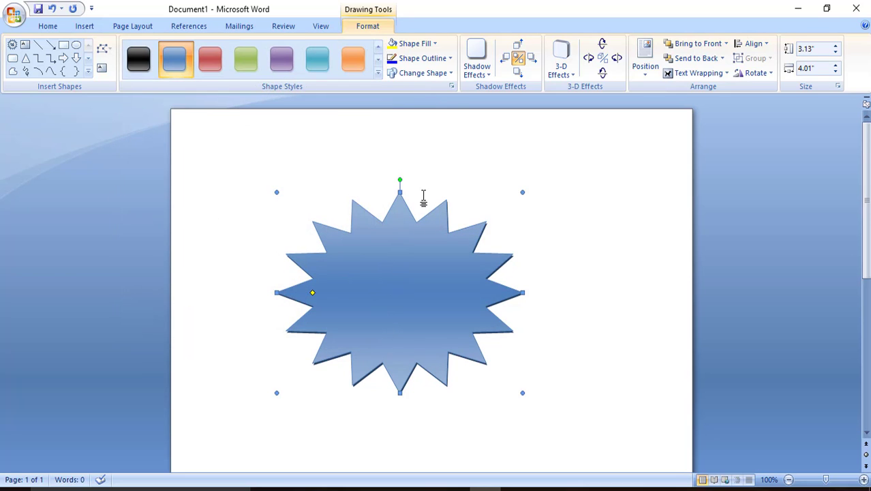
pyautogui.click(411, 43)
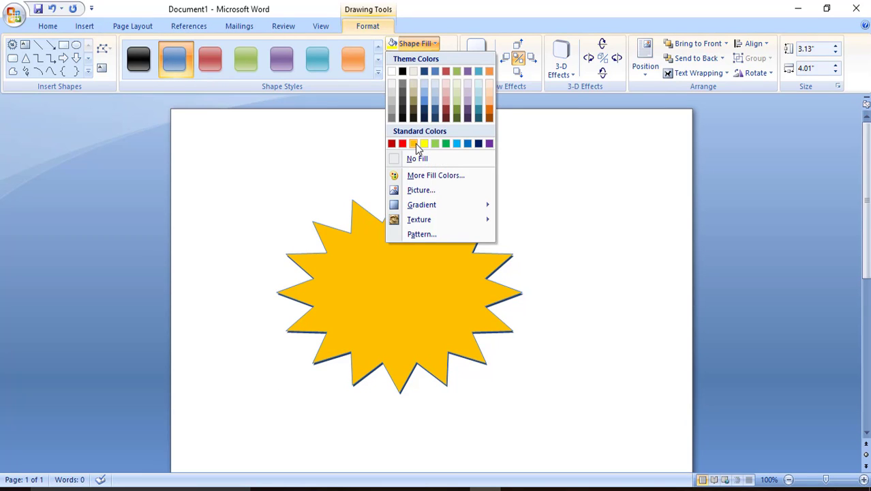
# Step: Fill the star with a custom magenta from the Standard colours palette, keeping its dark outline
pyautogui.click(437, 176)
pyautogui.moveTo(442, 117); pyautogui.dragTo(699, 136)
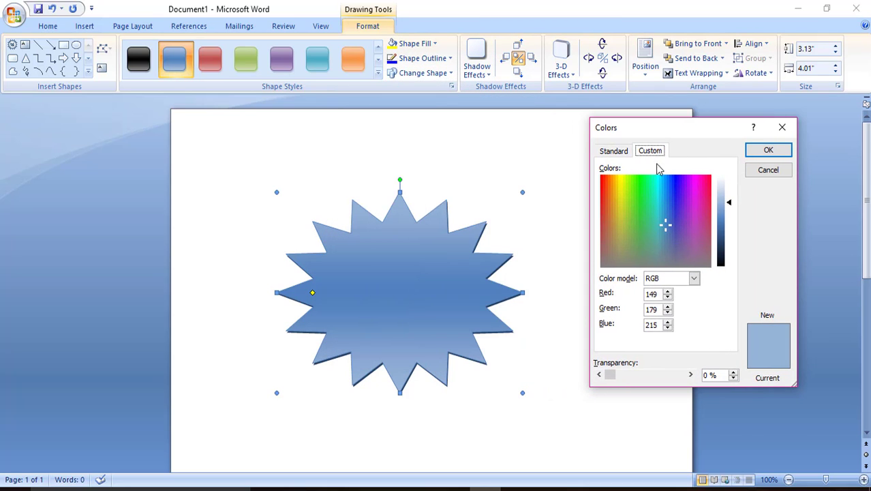
pyautogui.click(613, 151)
pyautogui.click(652, 227)
pyautogui.click(691, 237)
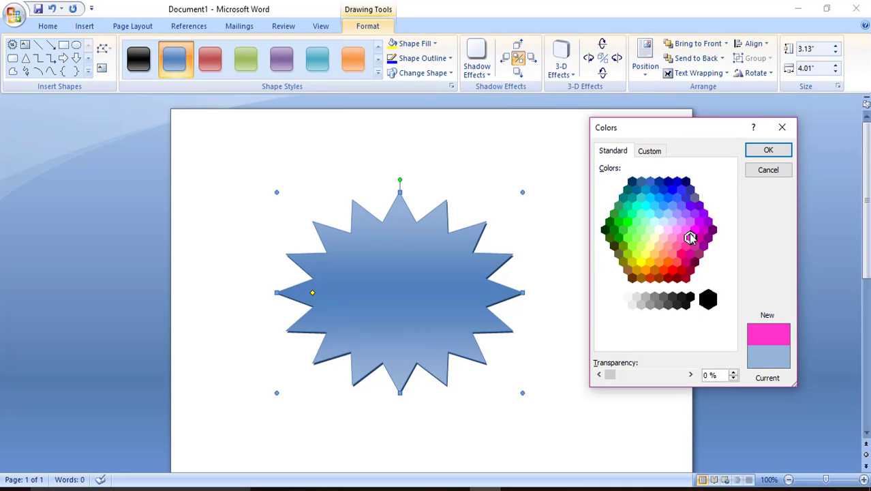
pyautogui.click(681, 206)
pyautogui.click(689, 244)
pyautogui.click(698, 226)
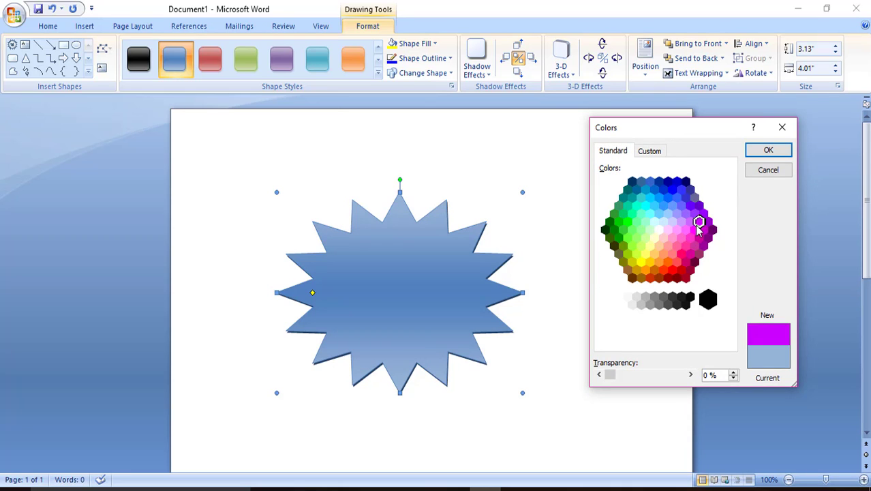
pyautogui.click(769, 150)
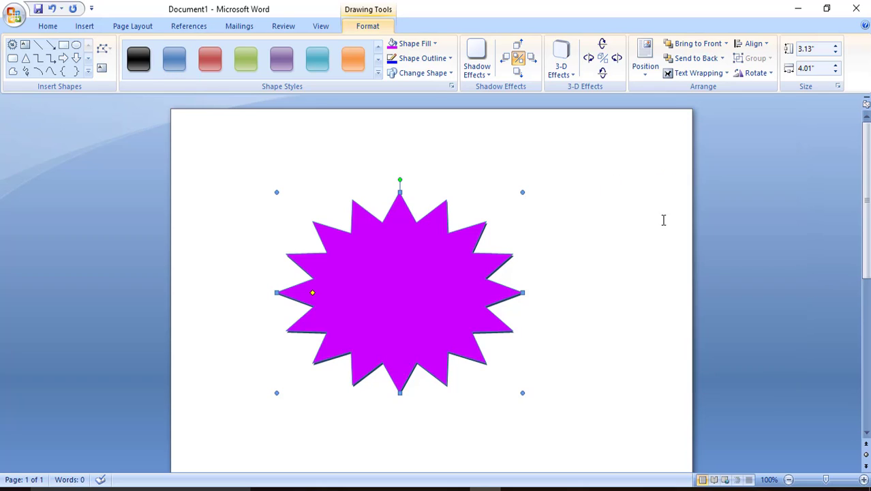
pyautogui.click(450, 60)
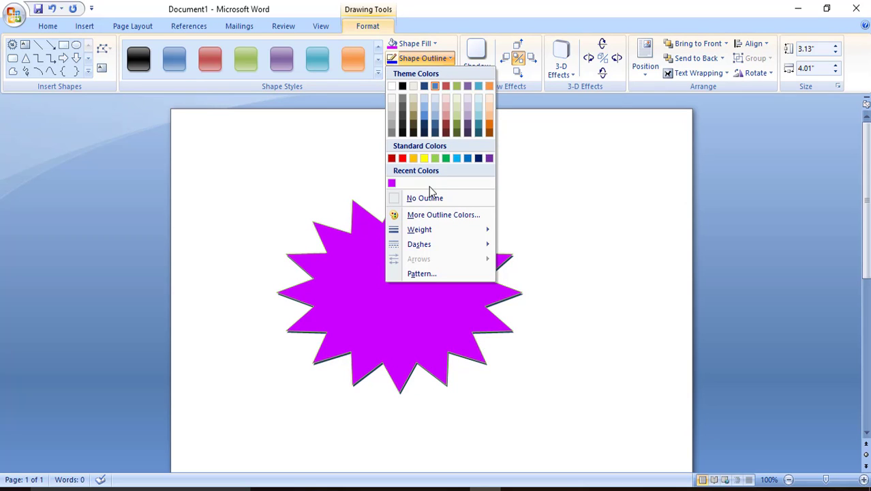
pyautogui.click(436, 45)
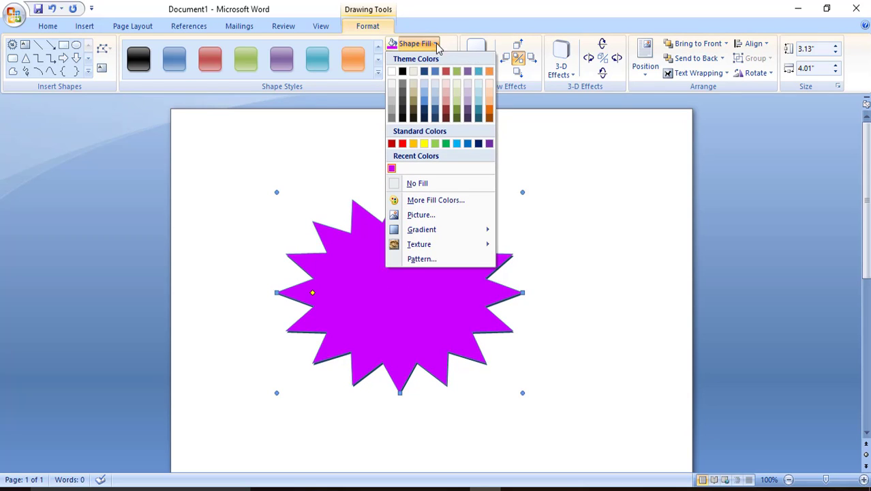
# Step: Replace the solid magenta with the light From Center radial gradient fill
pyautogui.click(423, 216)
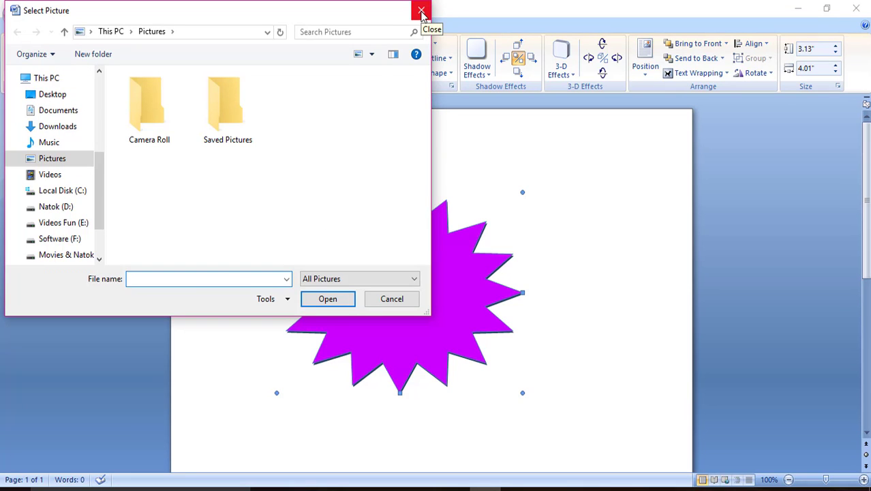
pyautogui.click(422, 11)
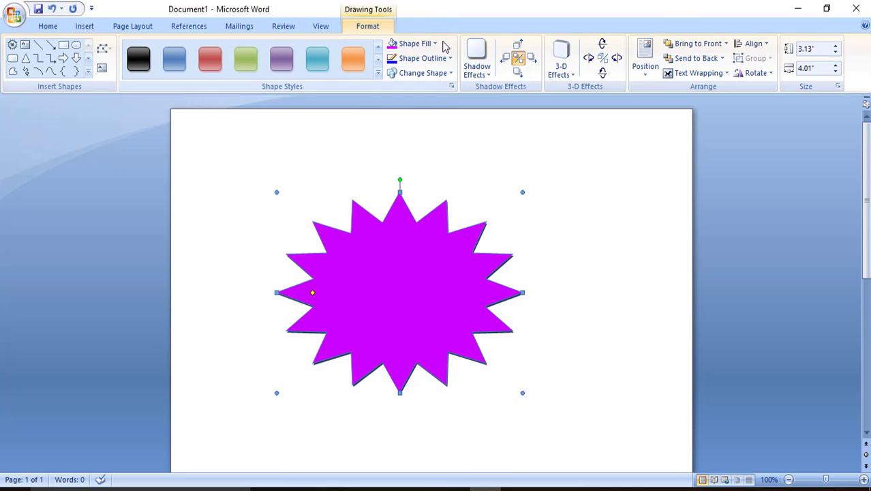
pyautogui.click(437, 44)
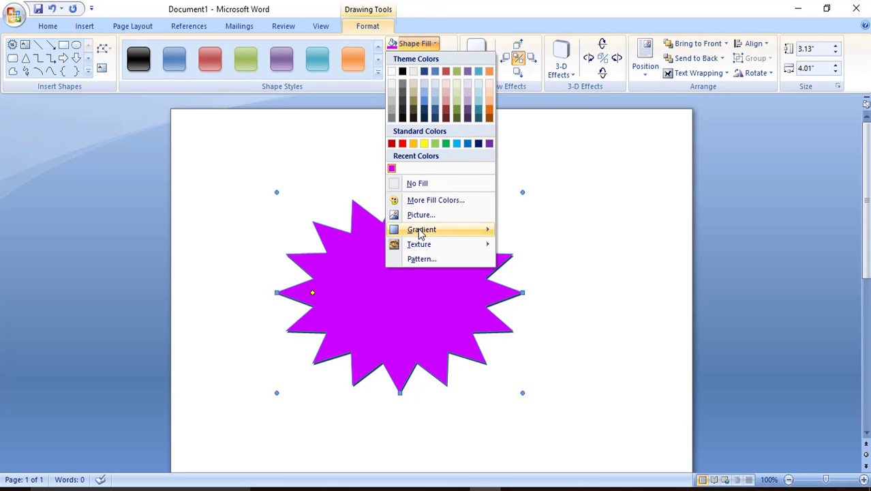
pyautogui.moveTo(421, 230)
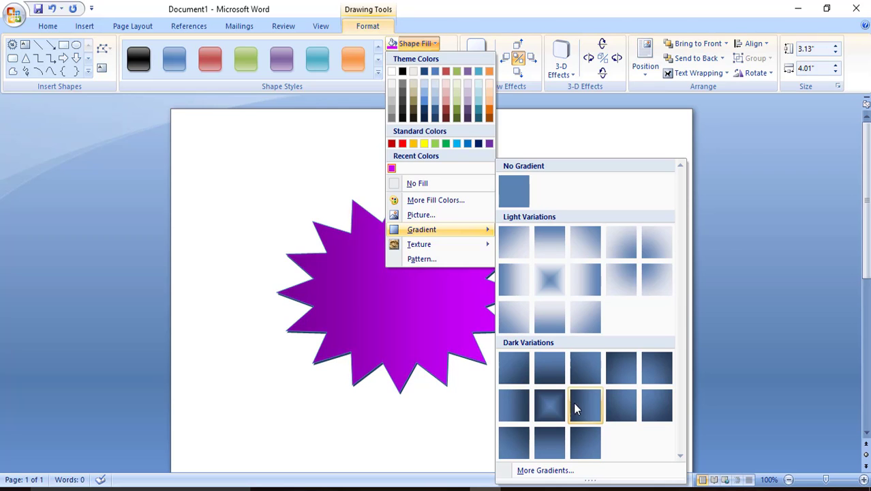
pyautogui.click(550, 278)
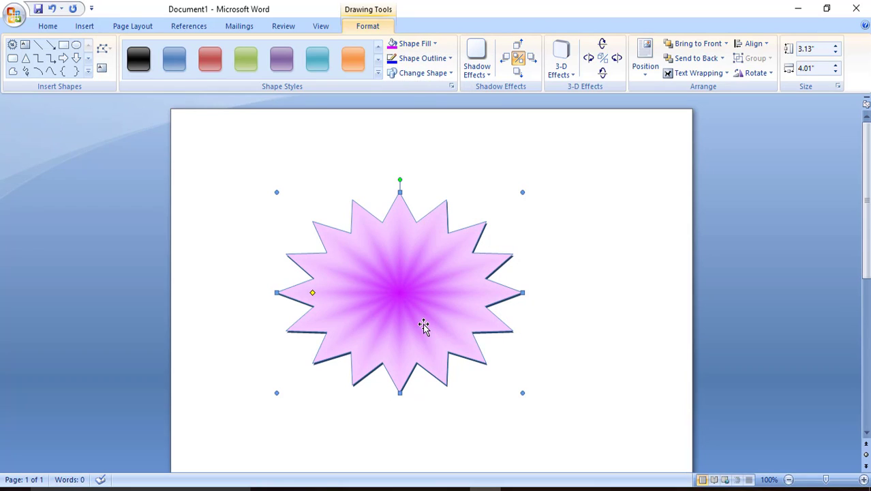
pyautogui.click(429, 45)
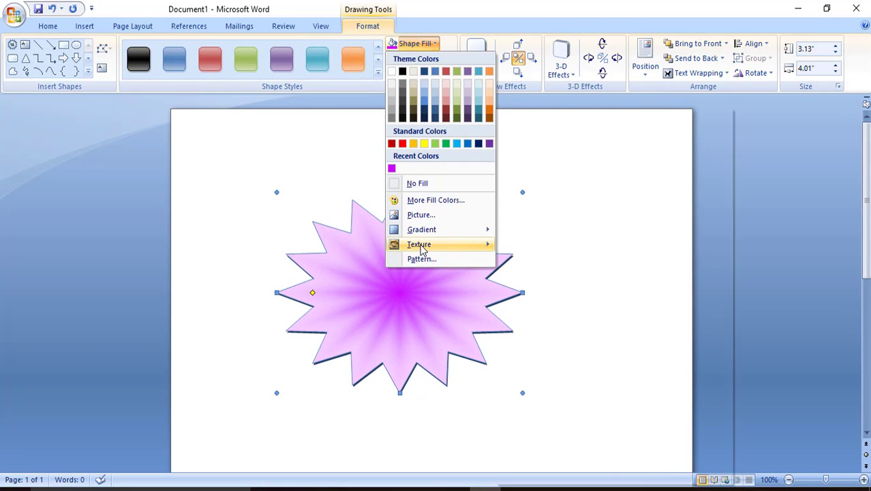
pyautogui.moveTo(423, 247)
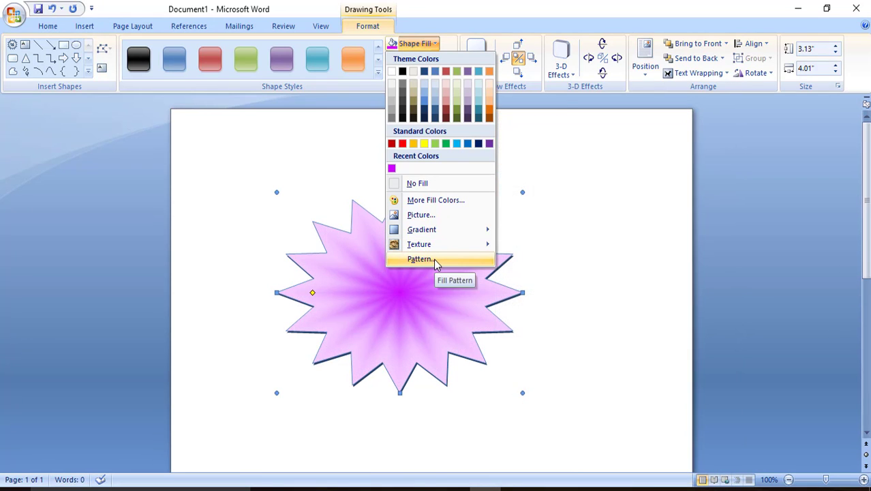
pyautogui.click(434, 259)
pyautogui.moveTo(420, 96); pyautogui.dragTo(700, 144)
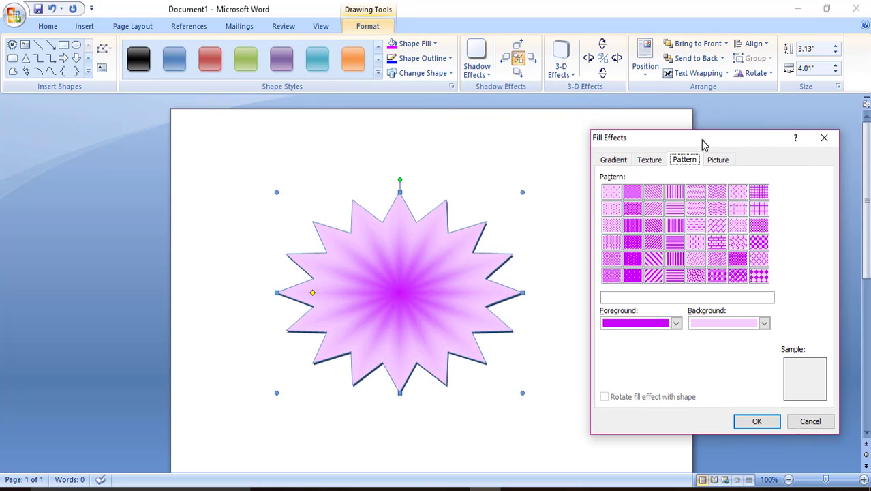
pyautogui.click(670, 230)
pyautogui.click(674, 247)
pyautogui.click(675, 262)
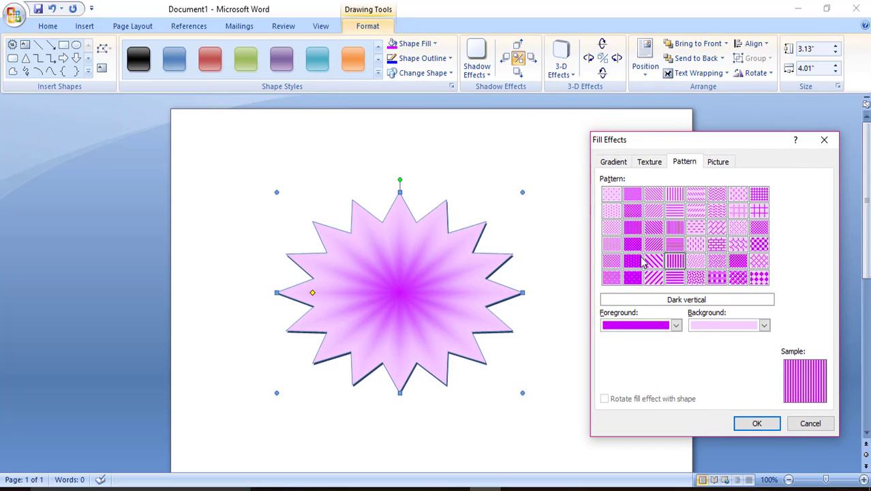
pyautogui.click(675, 245)
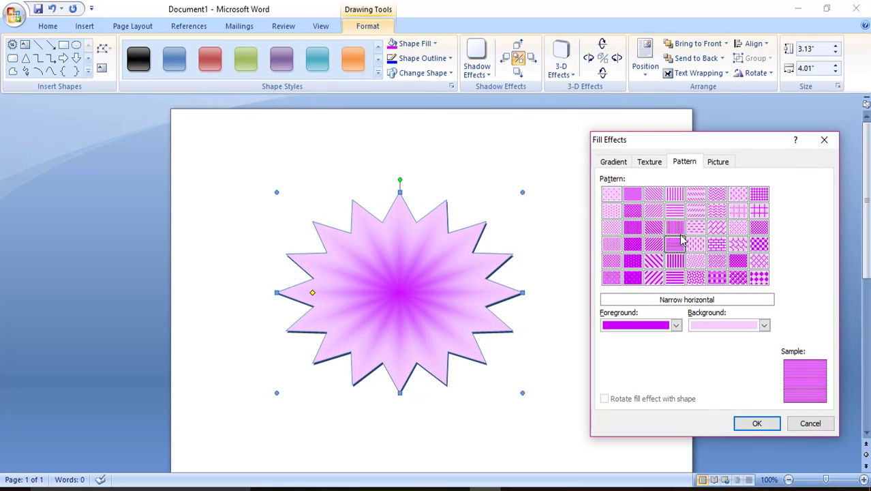
pyautogui.click(717, 164)
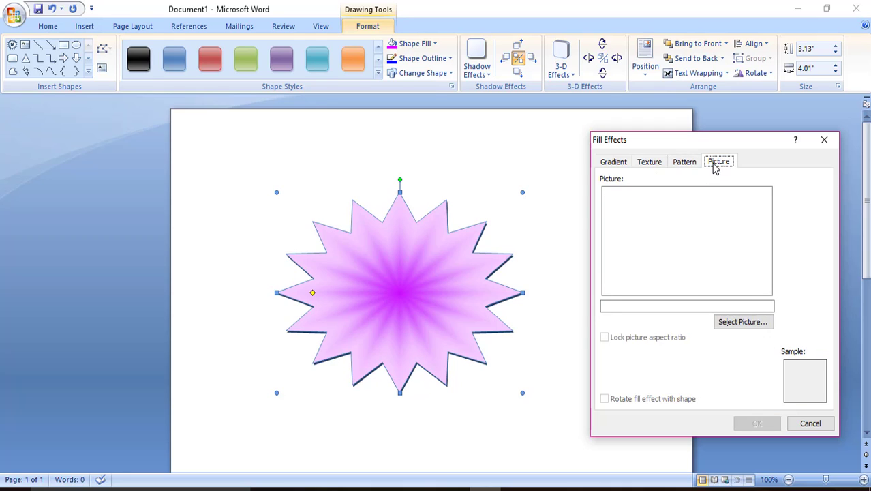
pyautogui.click(682, 163)
pyautogui.click(648, 167)
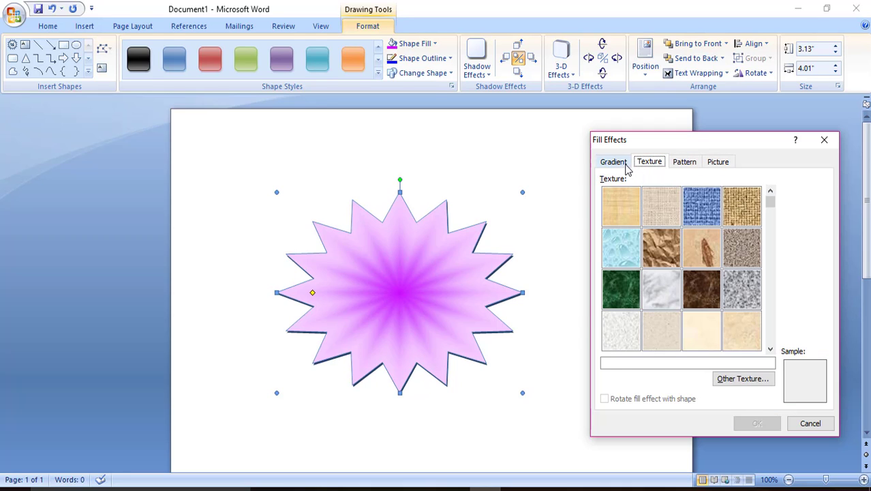
pyautogui.click(626, 167)
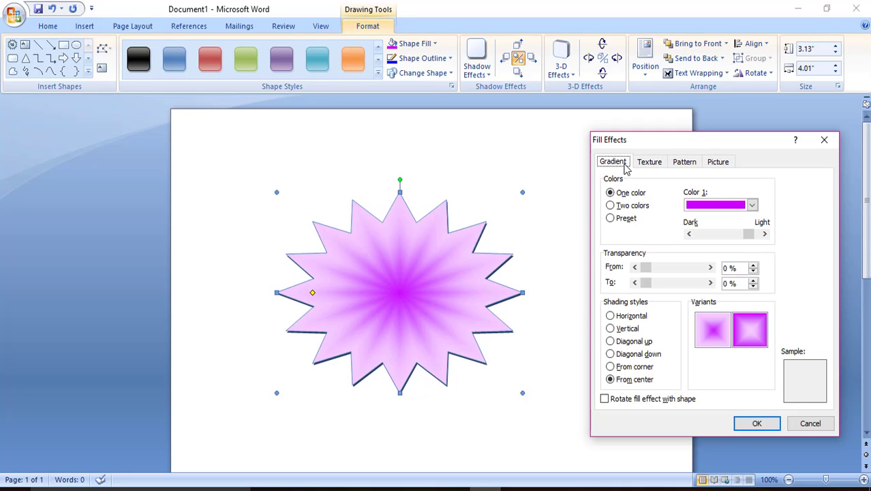
pyautogui.click(689, 165)
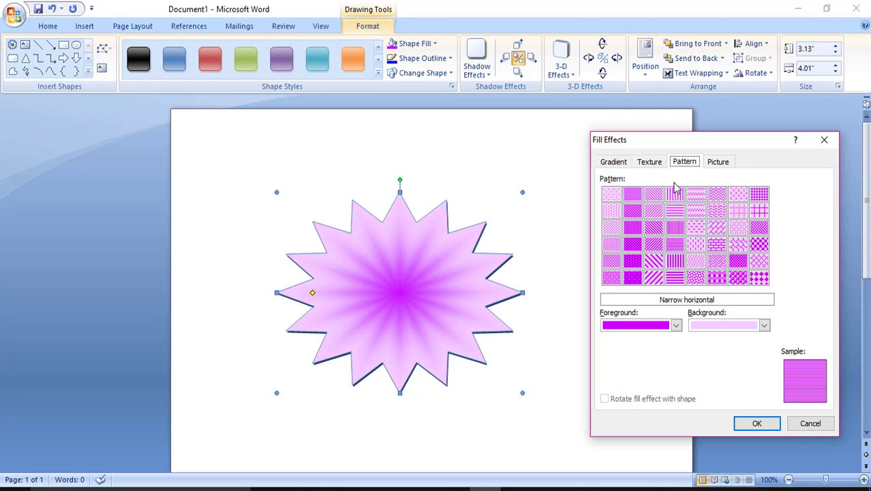
pyautogui.click(676, 326)
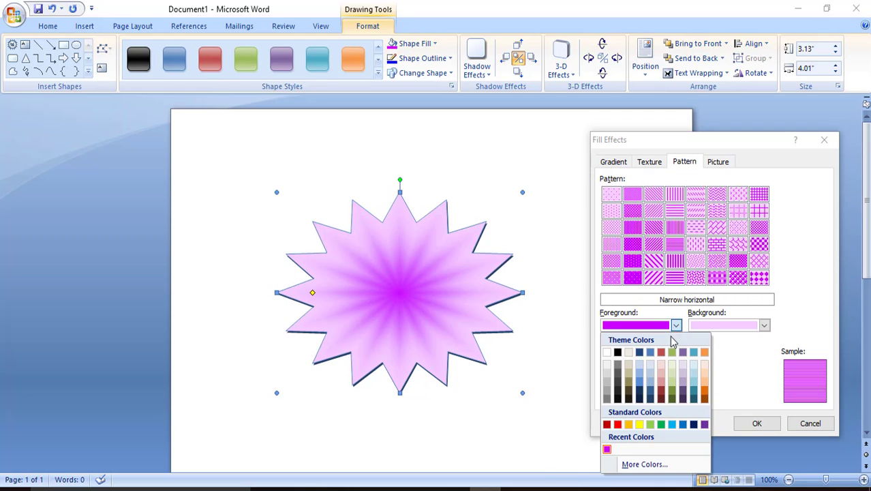
pyautogui.click(650, 386)
pyautogui.click(765, 326)
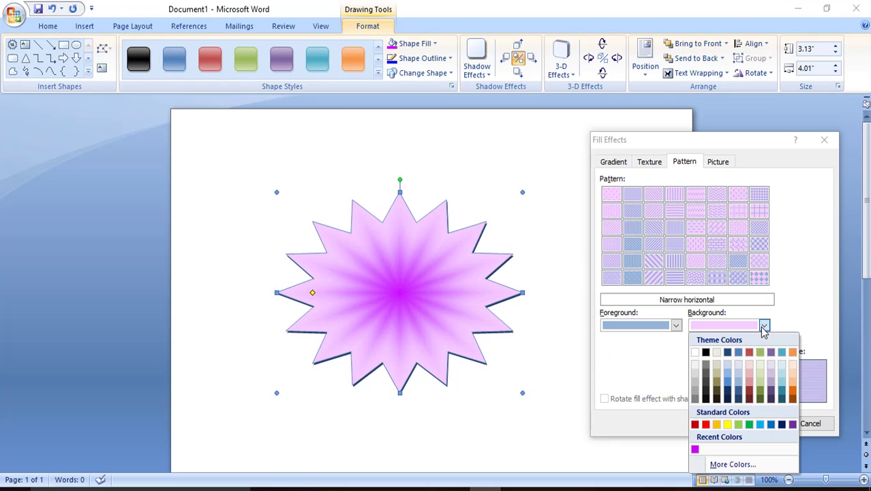
pyautogui.click(729, 382)
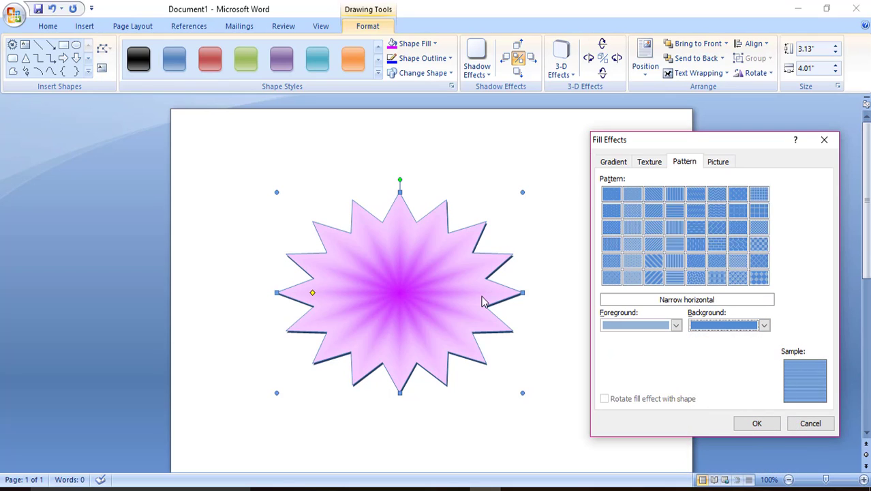
pyautogui.click(825, 141)
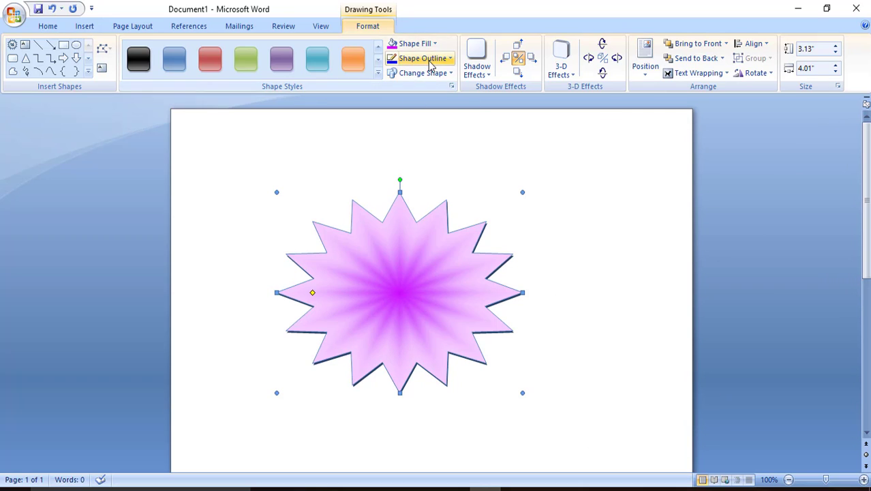
pyautogui.click(420, 58)
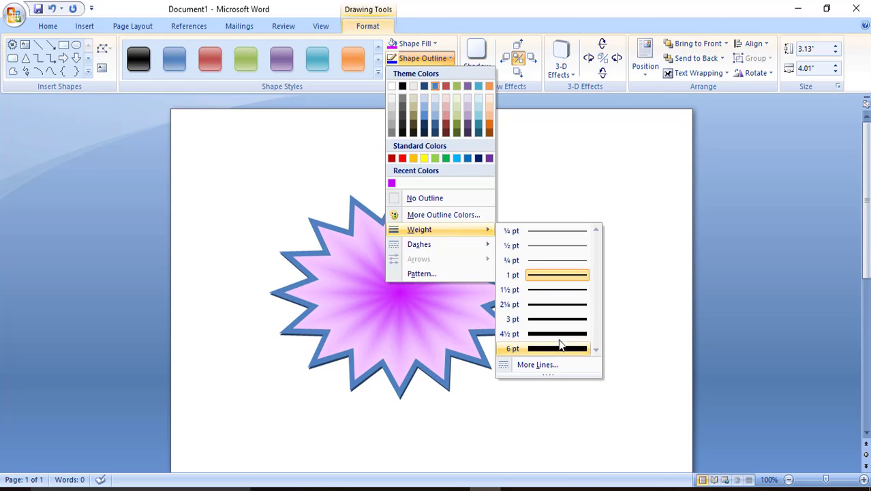
pyautogui.click(565, 275)
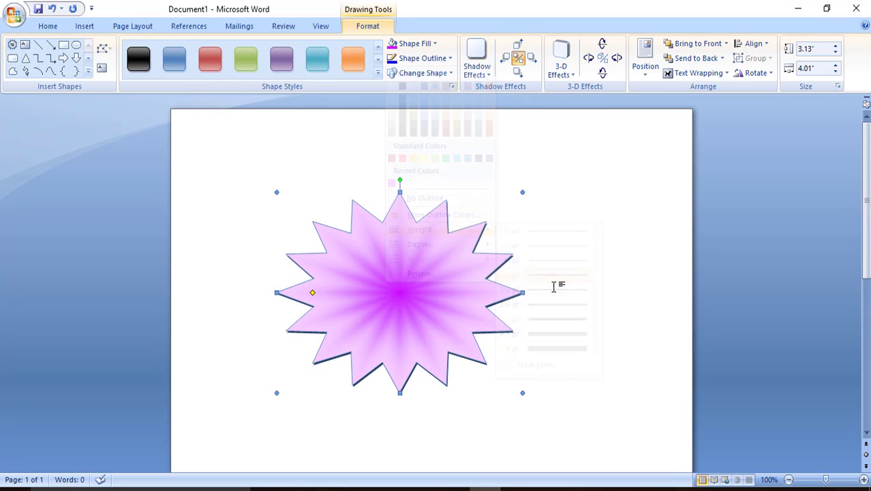
pyautogui.click(423, 59)
pyautogui.moveTo(420, 245)
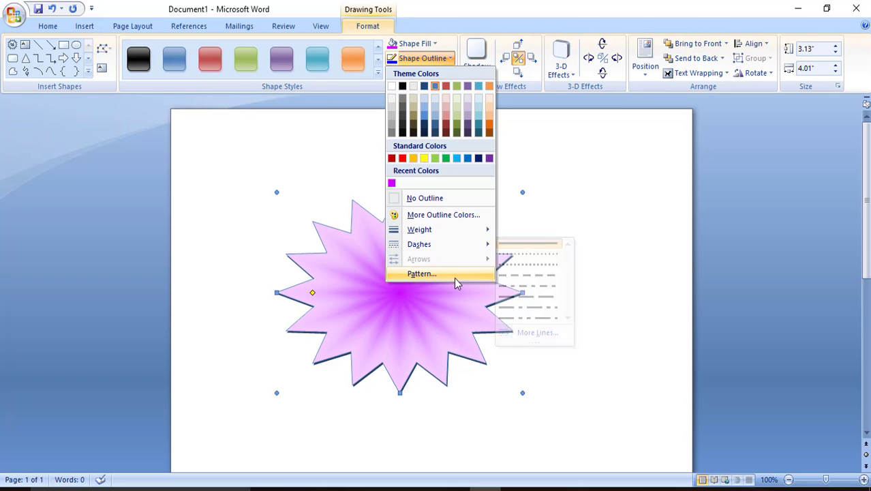
pyautogui.click(609, 179)
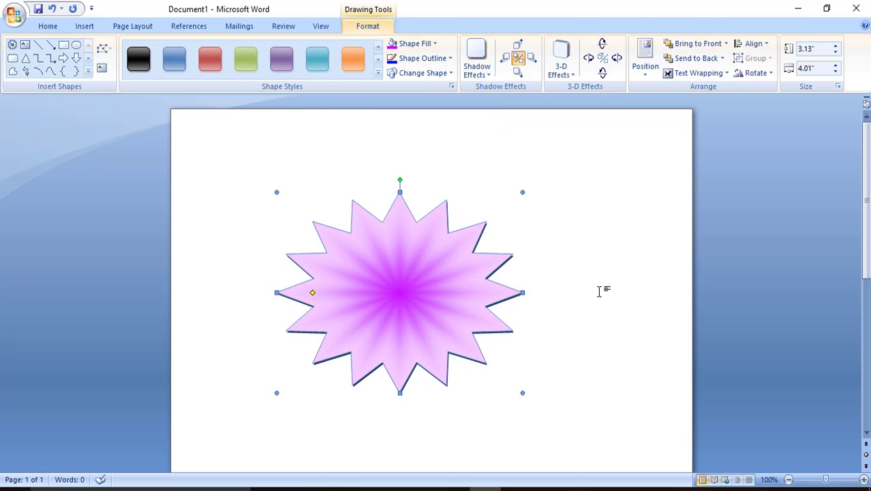
# Step: Give the star Shadow Style 3 and Perspective 3-D Style 7 with purple extrusion
pyautogui.click(480, 65)
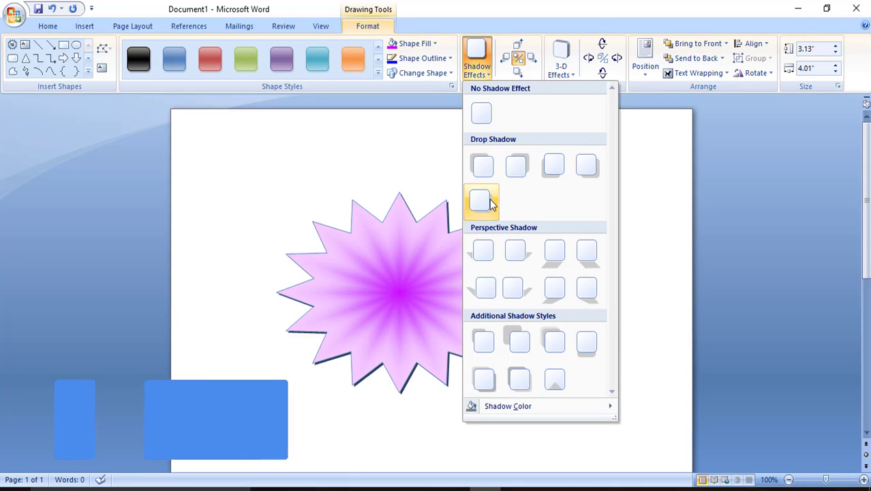
pyautogui.click(545, 165)
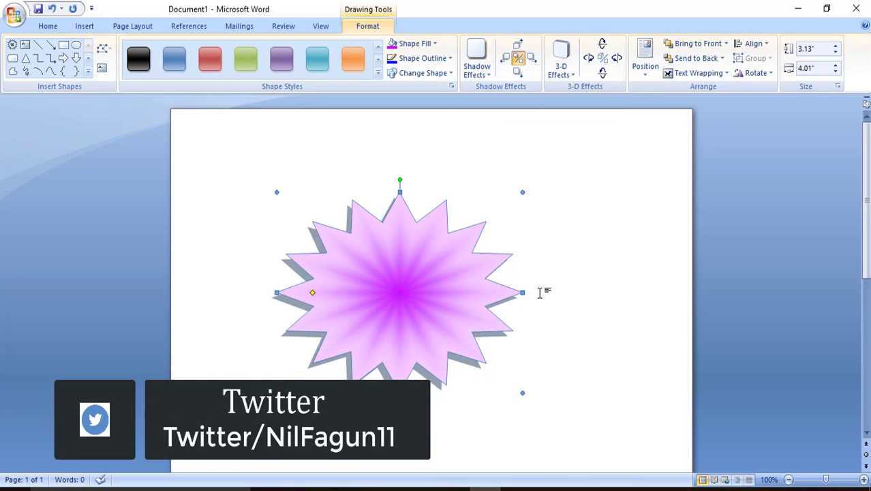
pyautogui.click(561, 67)
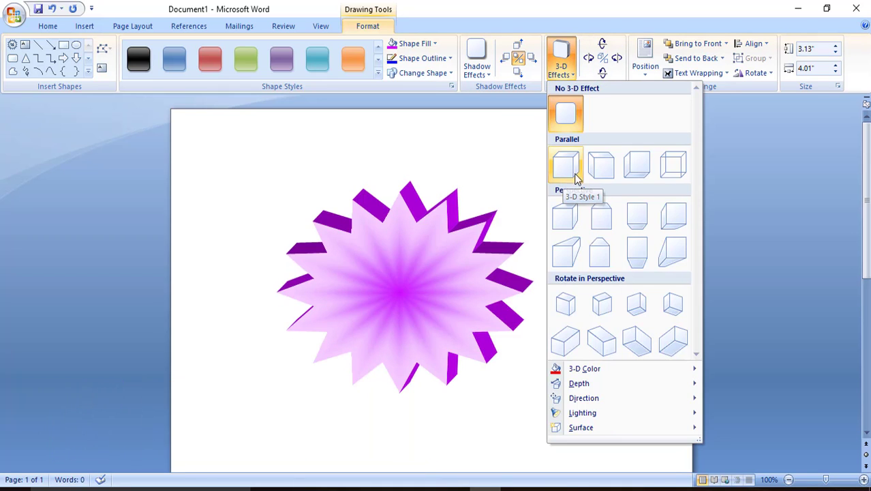
pyautogui.click(624, 229)
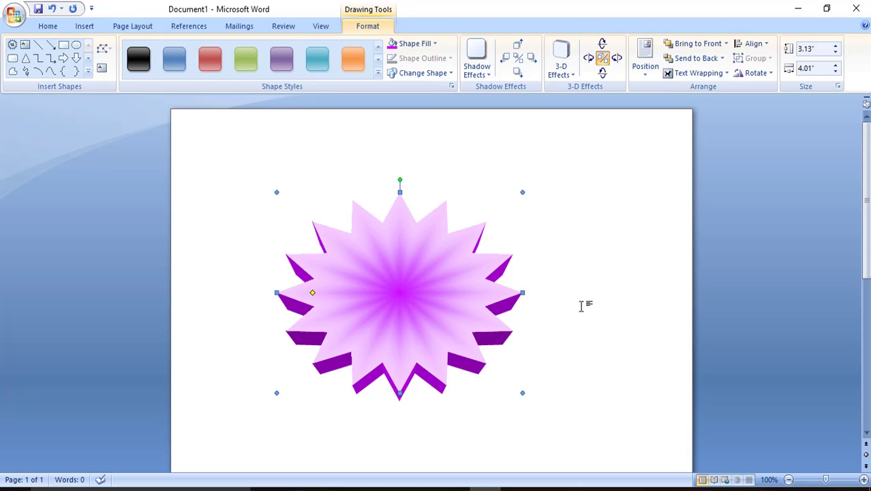
# Step: Try adding text inside the star, then delete the test text
pyautogui.rightClick(410, 287)
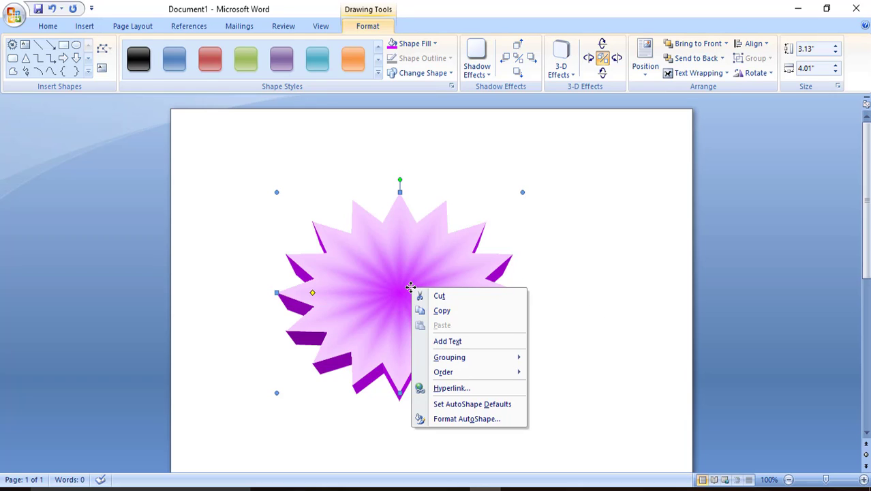
pyautogui.click(448, 342)
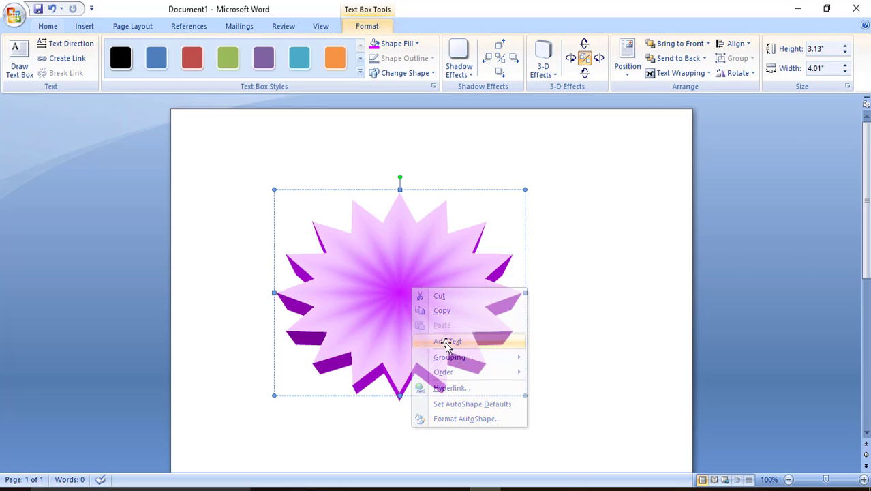
pyautogui.write('ggdh')
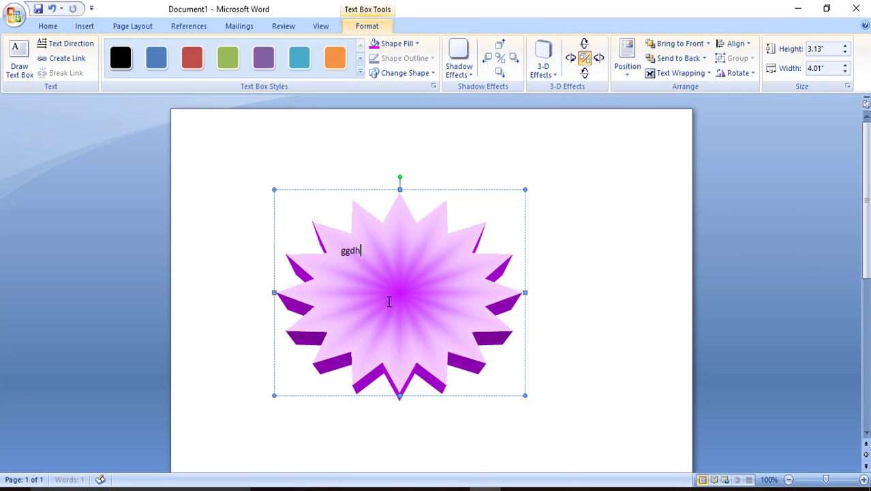
pyautogui.press('BackSpace')
pyautogui.press('BackSpace')
pyautogui.press('BackSpace')
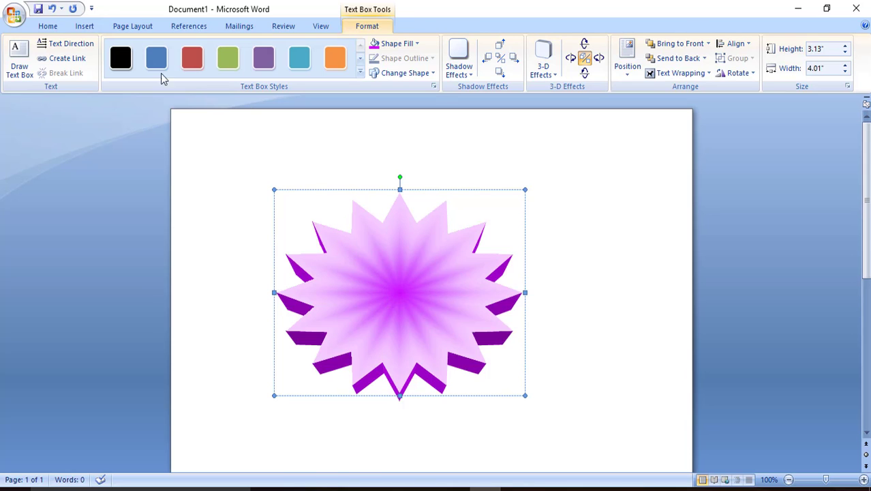
# Step: Insert a white italic WordArt caption over the star, replacing the placeholder with the name text
pyautogui.click(87, 27)
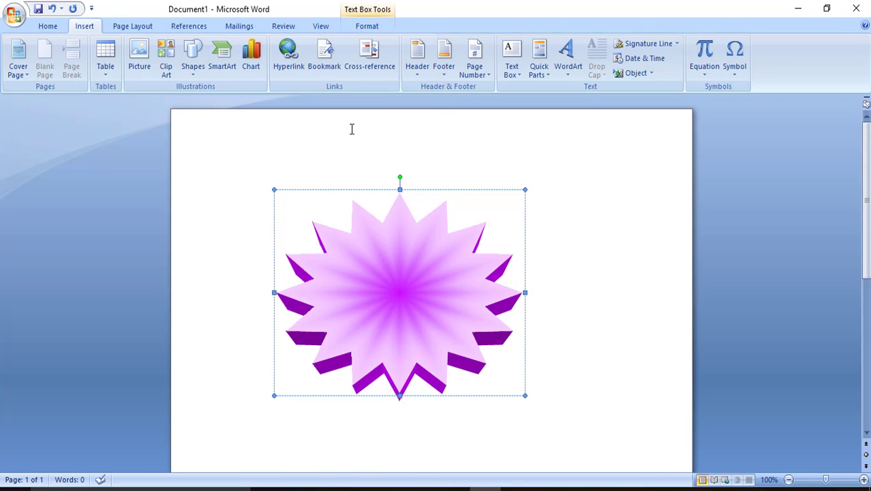
pyautogui.click(570, 60)
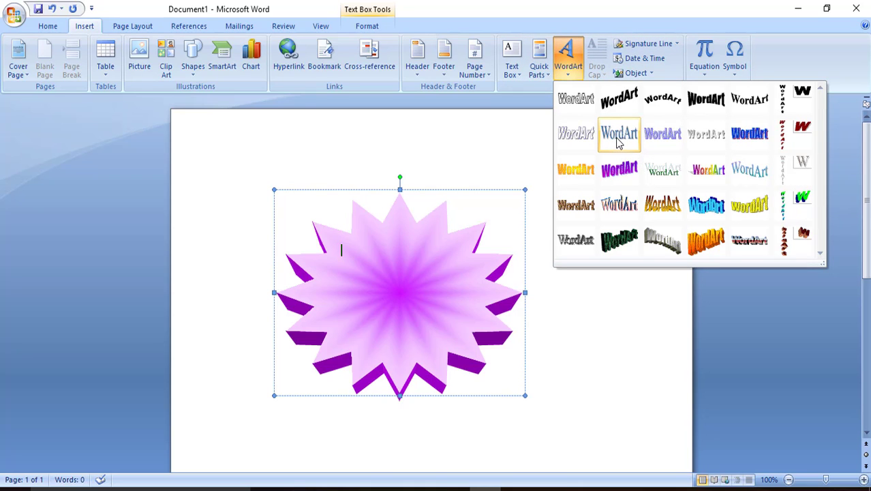
pyautogui.click(588, 138)
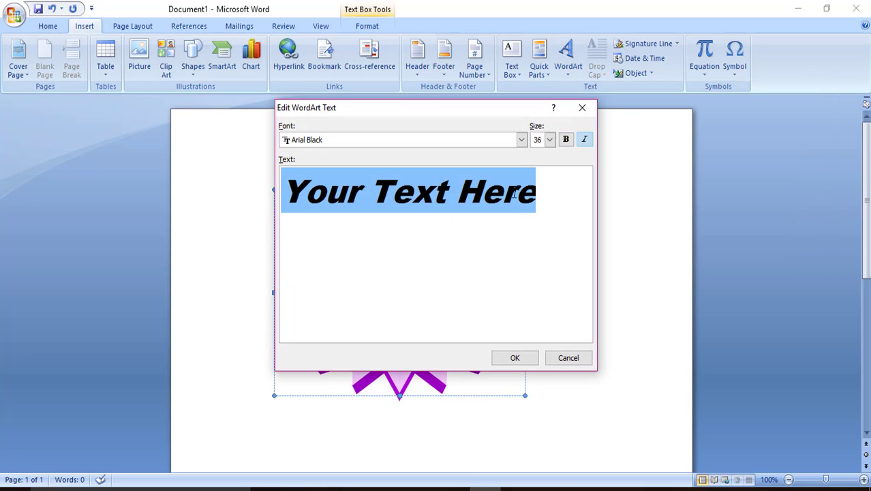
pyautogui.press('BackSpace')
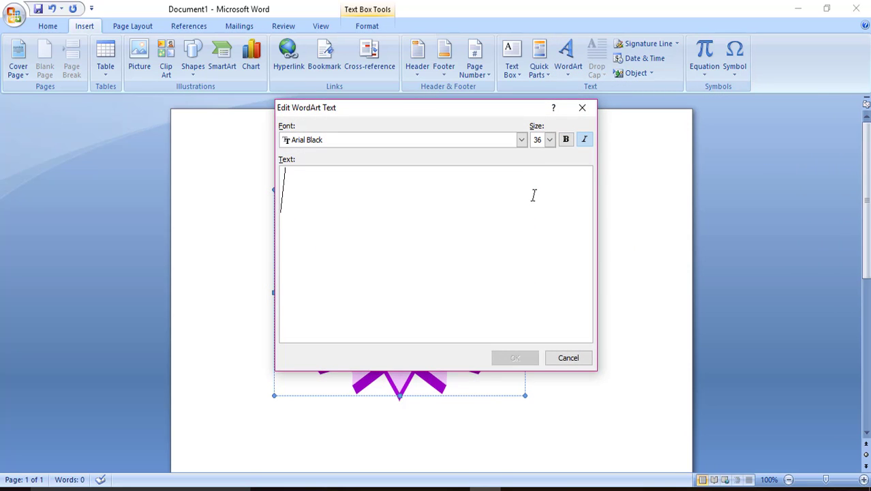
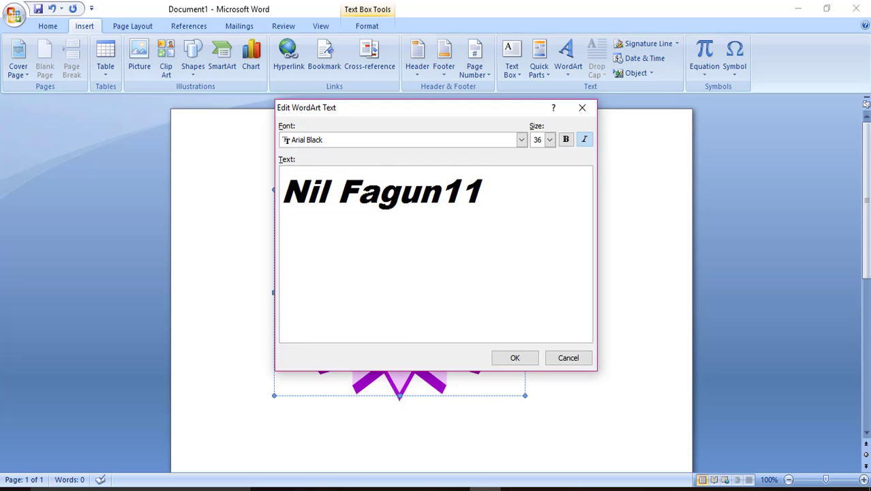
pyautogui.click(516, 358)
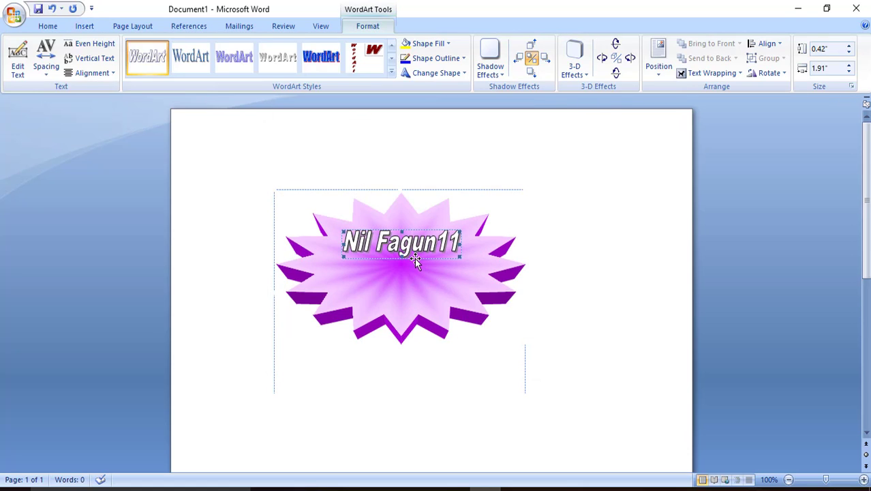
# Step: Make the WordArt taller and narrower, then move the star higher on the page
pyautogui.click(700, 74)
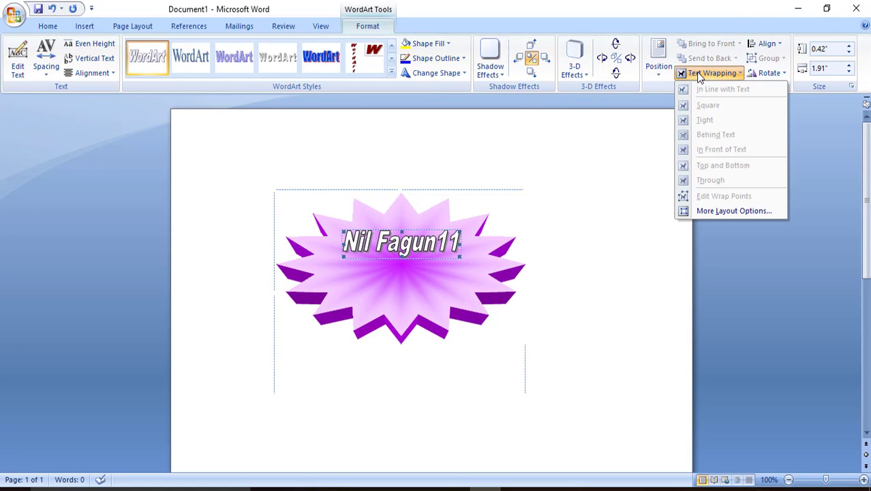
pyautogui.click(444, 254)
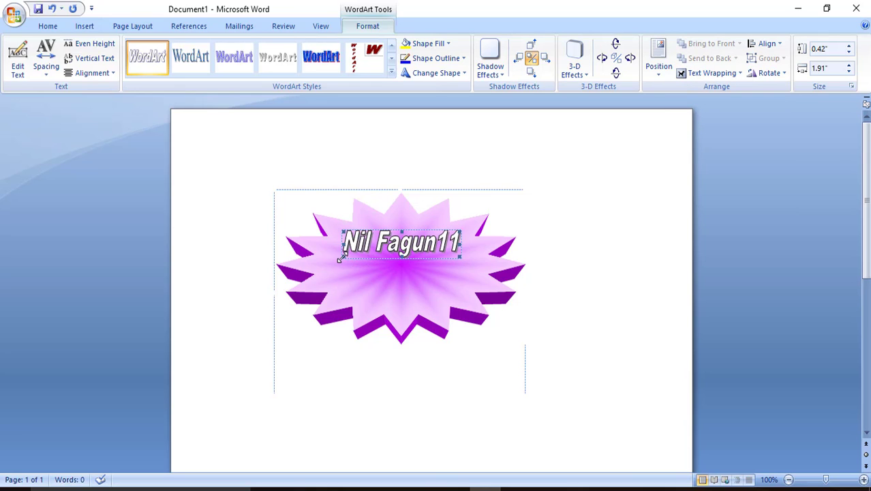
pyautogui.moveTo(351, 263); pyautogui.dragTo(353, 267)
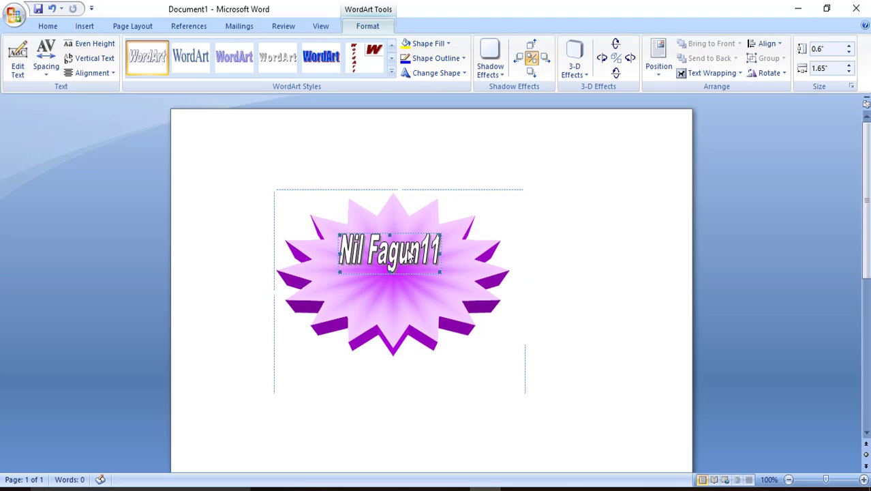
pyautogui.click(583, 223)
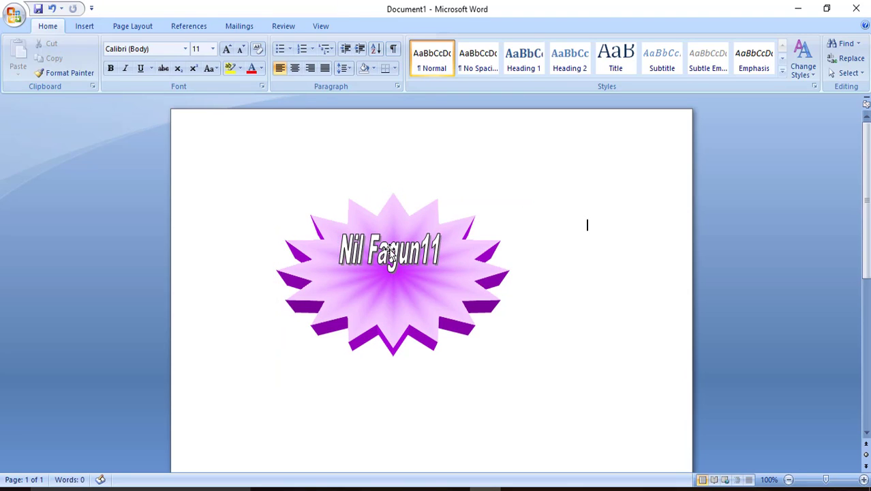
pyautogui.click(392, 261)
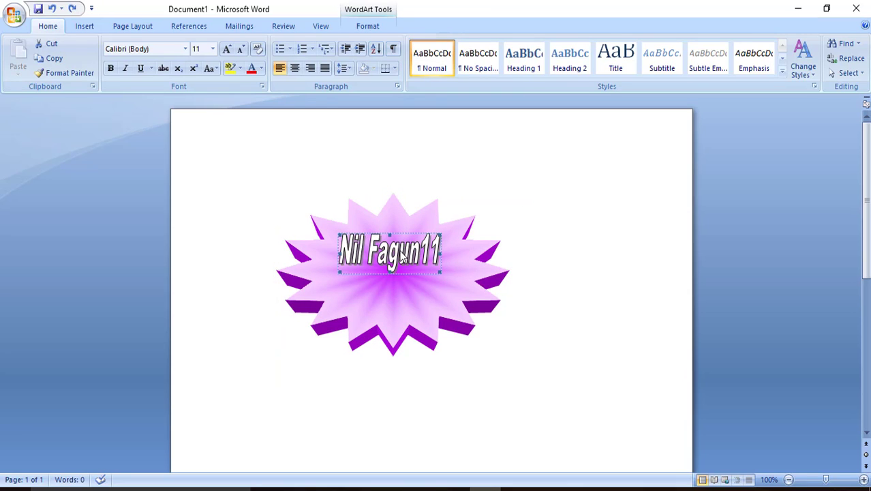
pyautogui.moveTo(413, 233); pyautogui.dragTo(411, 212)
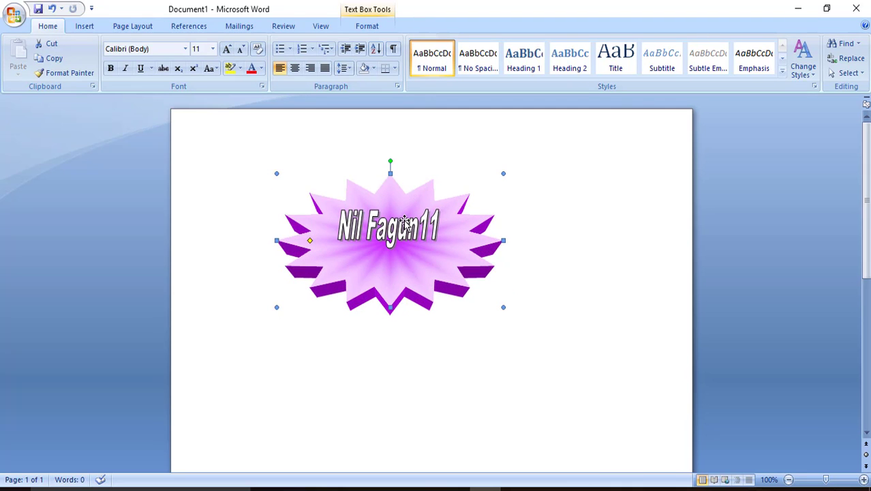
# Step: Shrink the WordArt box and stretch it taller to 0.33" by 1.38"
pyautogui.click(399, 227)
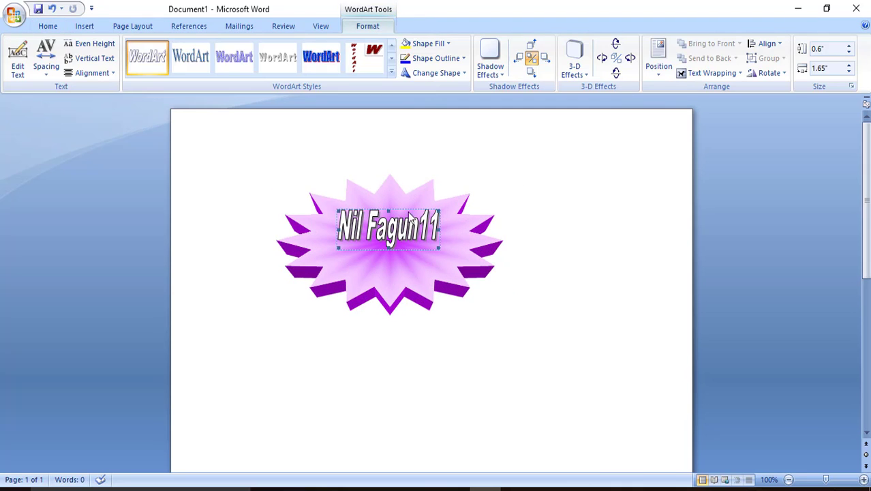
pyautogui.click(709, 73)
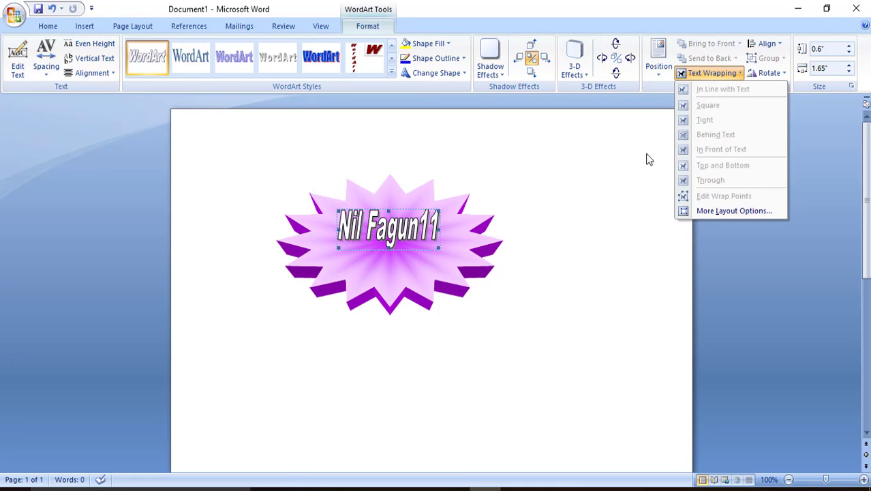
pyautogui.click(668, 70)
pyautogui.click(618, 124)
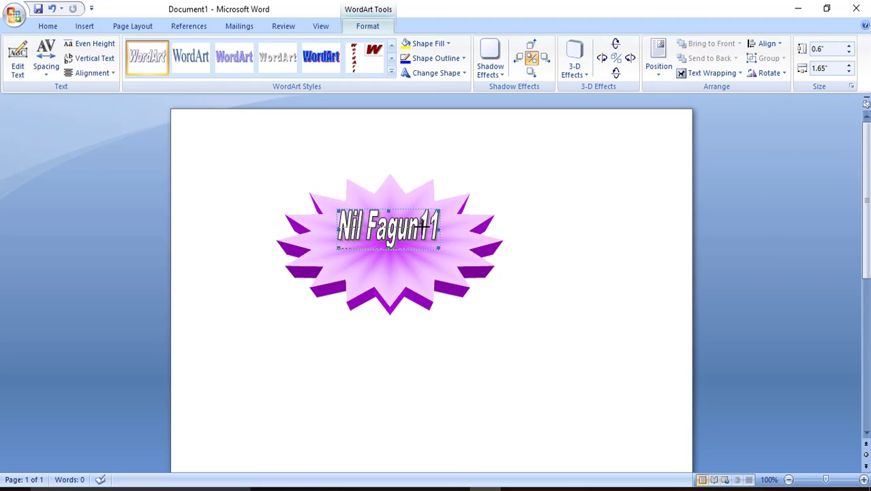
pyautogui.moveTo(438, 248); pyautogui.dragTo(421, 230)
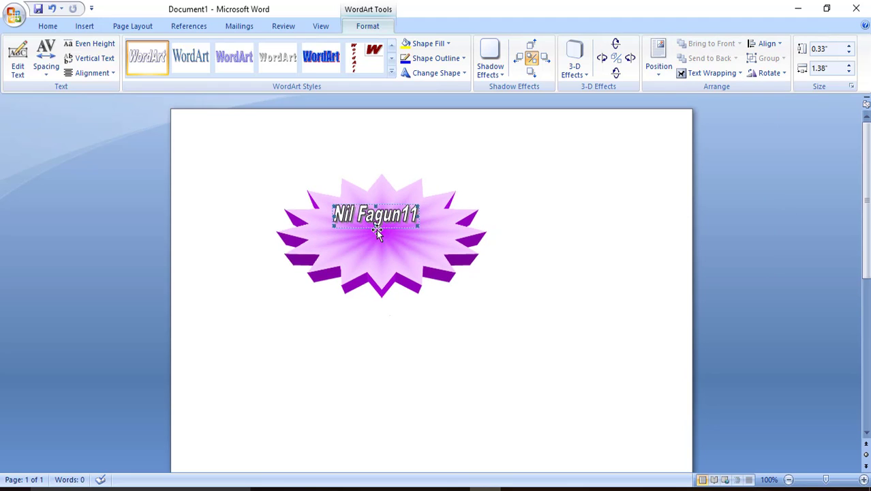
pyautogui.moveTo(377, 227); pyautogui.dragTo(378, 265)
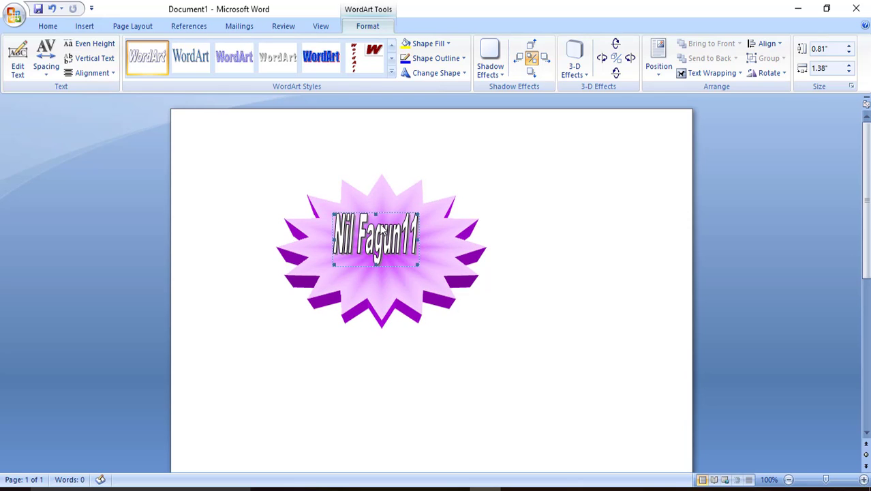